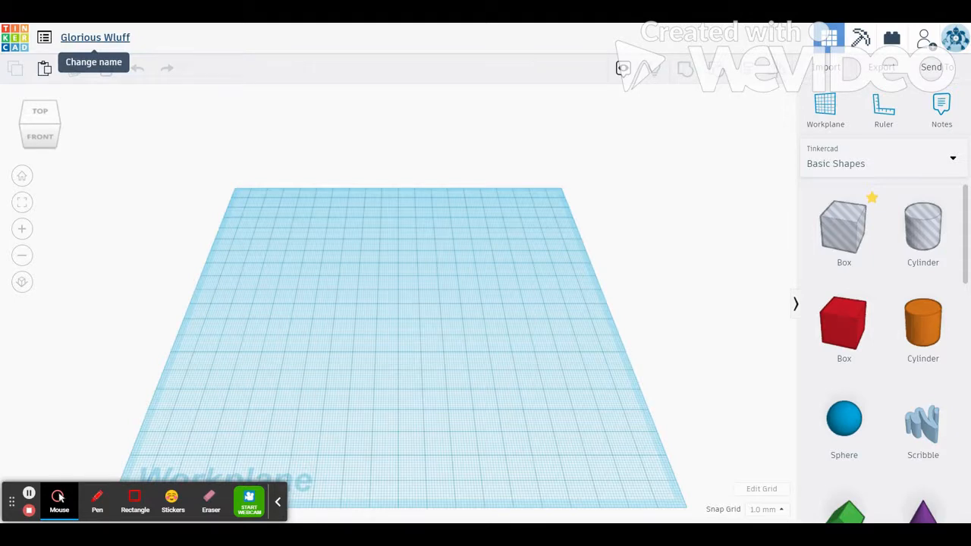
# - Rename the design with the teacher's name followed by the class 5M
pyautogui.click(118, 39)
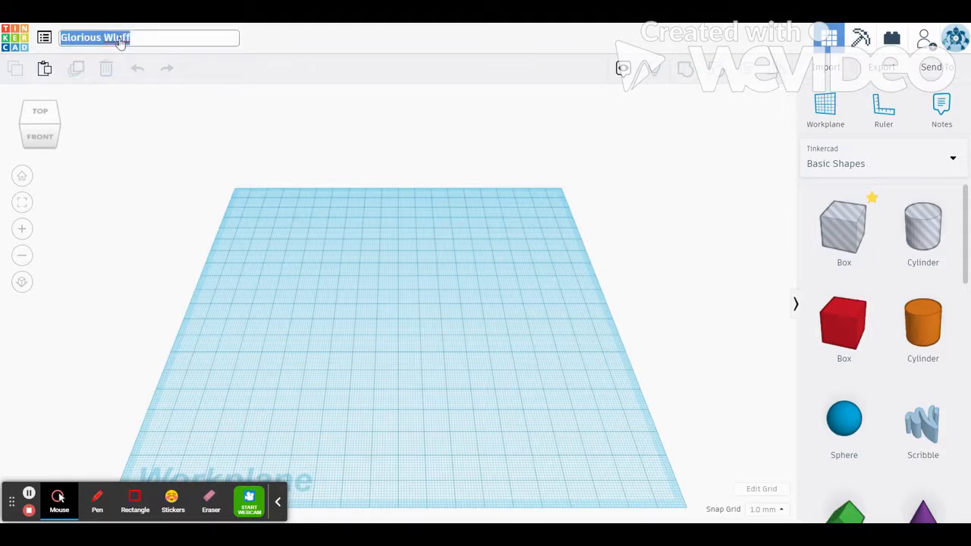
pyautogui.write('Mrs. Speer 5M')
pyautogui.press('Return')
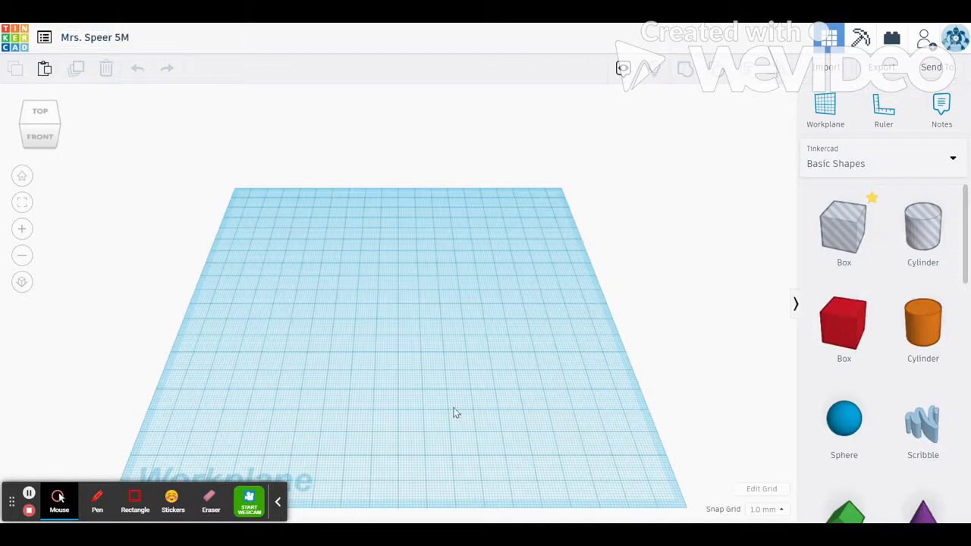
# - Examine the empty workplane by orbiting it, restoring the home view, and zooming out and in
pyautogui.click(33, 134)
pyautogui.moveTo(33, 134)
pyautogui.mouseDown()
pyautogui.moveTo(69, 128)
pyautogui.moveTo(76, 115)
pyautogui.moveTo(28, 127)
pyautogui.moveTo(34, 144)
pyautogui.mouseUp()
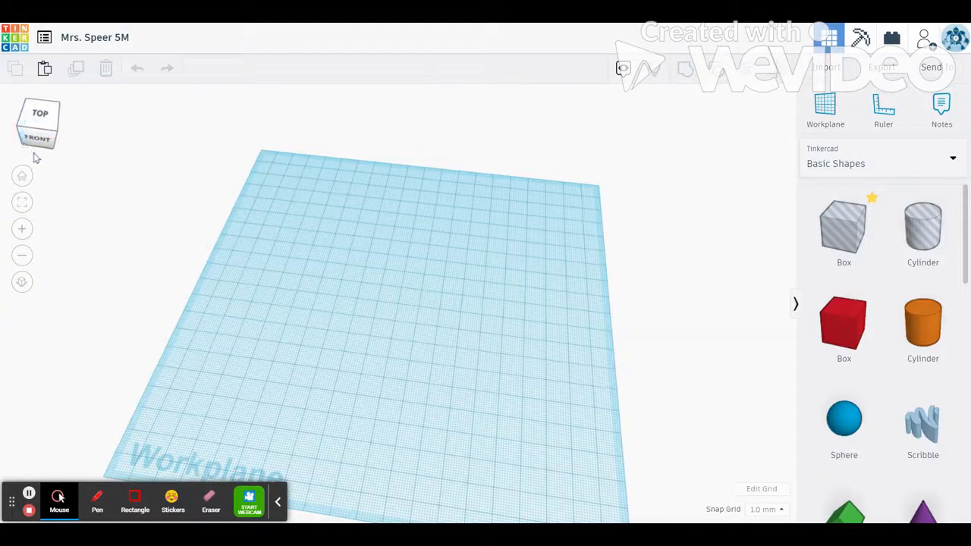
pyautogui.click(22, 177)
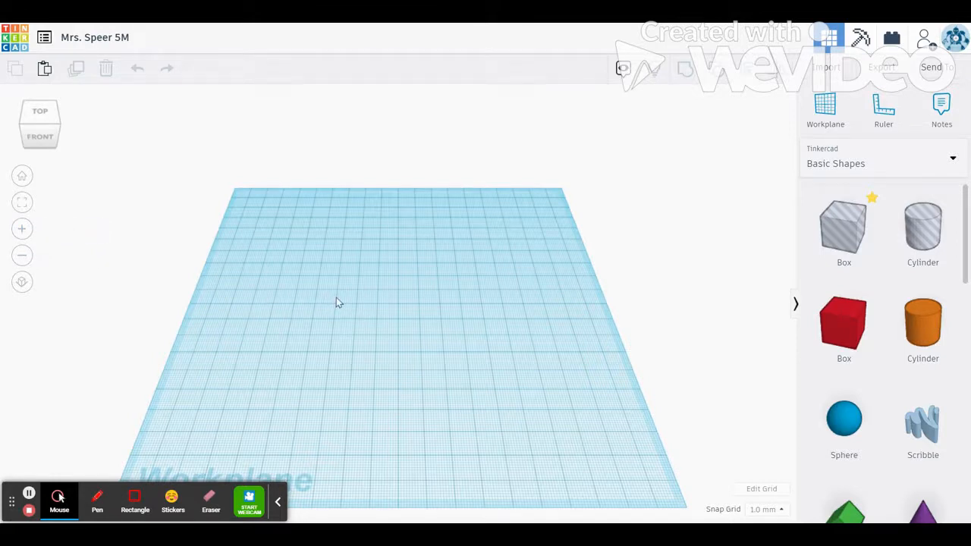
pyautogui.scroll(-4, 338, 301)
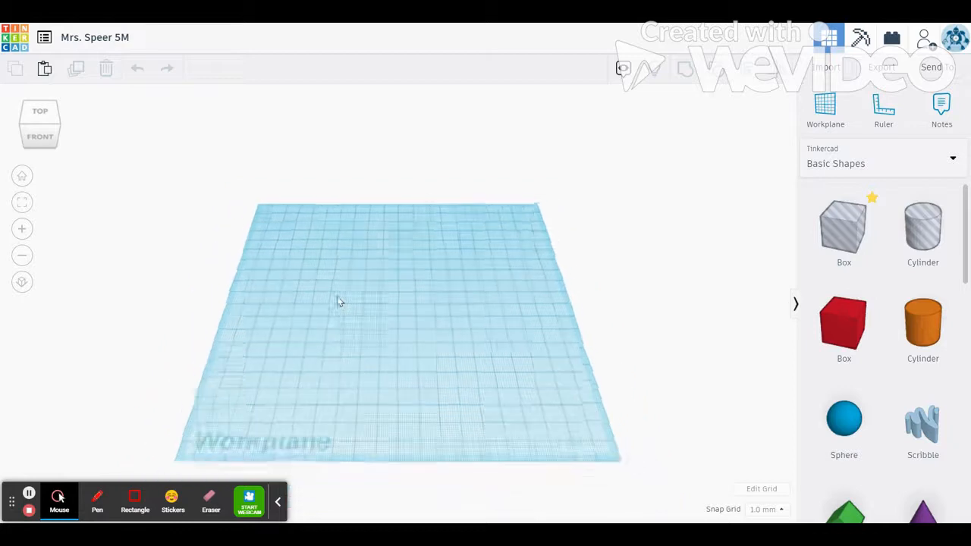
pyautogui.scroll(3, 338, 301)
pyautogui.scroll(1, 338, 301)
pyautogui.scroll(-2, 338, 301)
pyautogui.scroll(3, 339, 301)
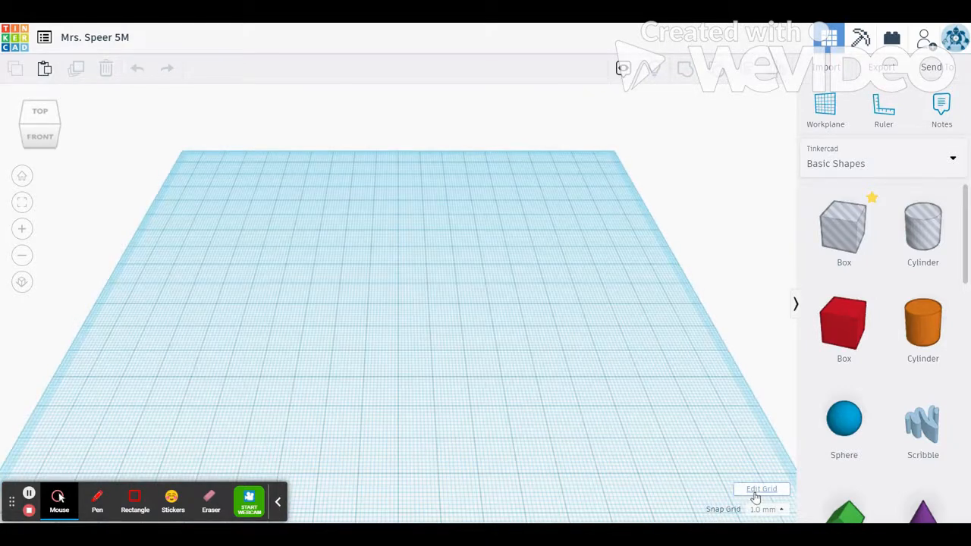
# - Change the grid units to Inches with the Default preset and update the grid
pyautogui.click(759, 490)
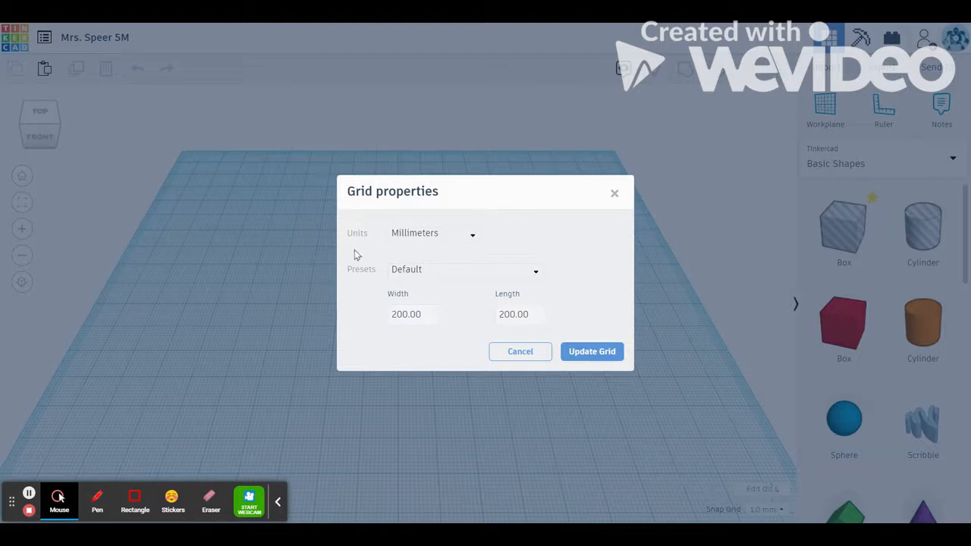
pyautogui.click(395, 238)
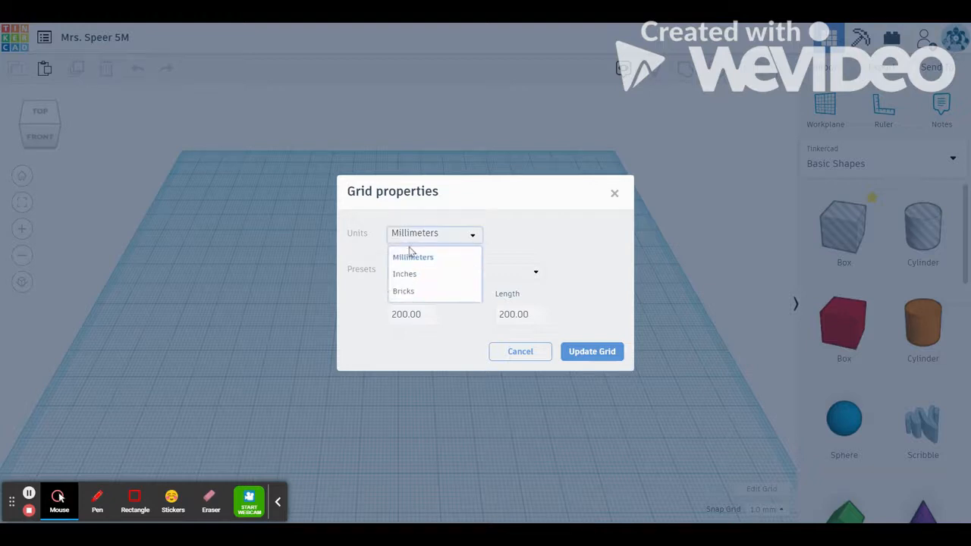
pyautogui.click(408, 278)
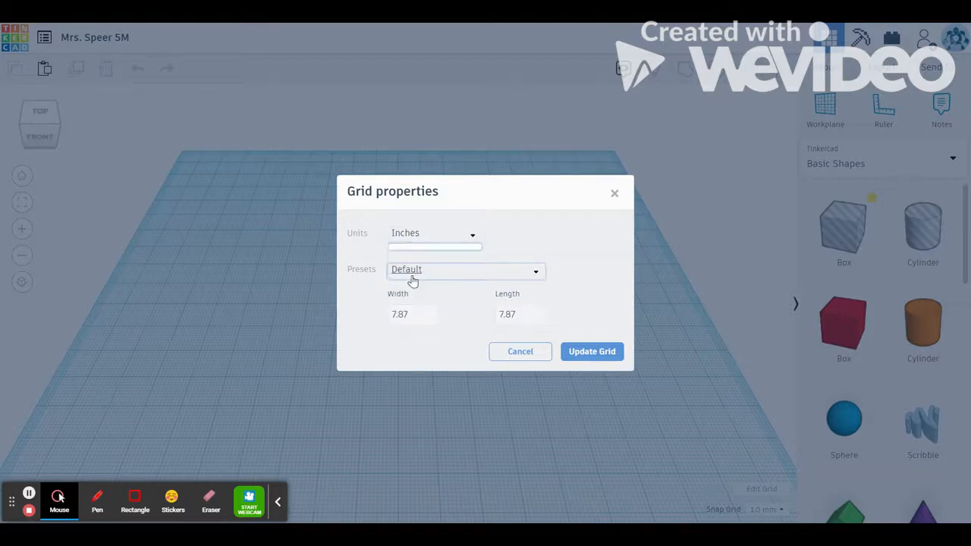
pyautogui.click(574, 354)
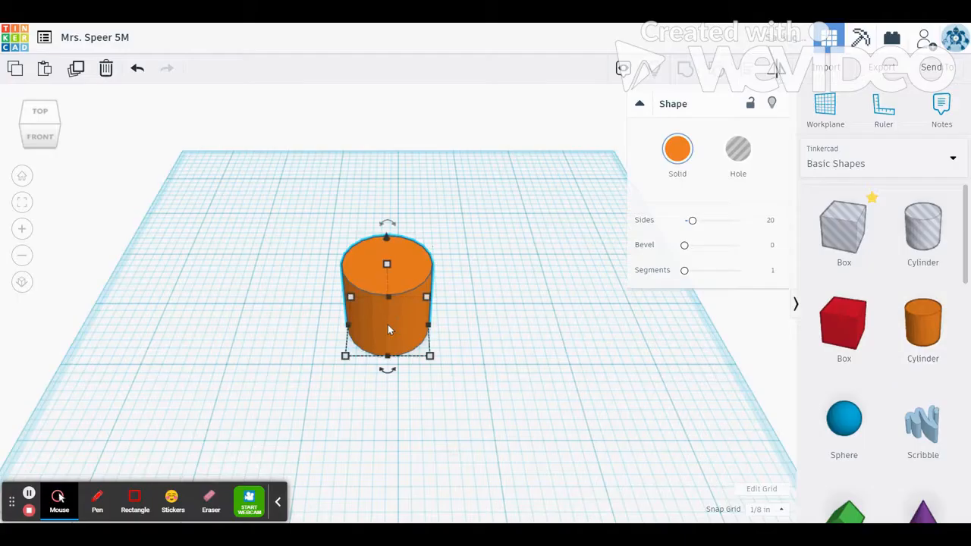
# - Set the orange cylinder's width and length to 2 inches each
pyautogui.click(430, 356)
pyautogui.click(430, 356)
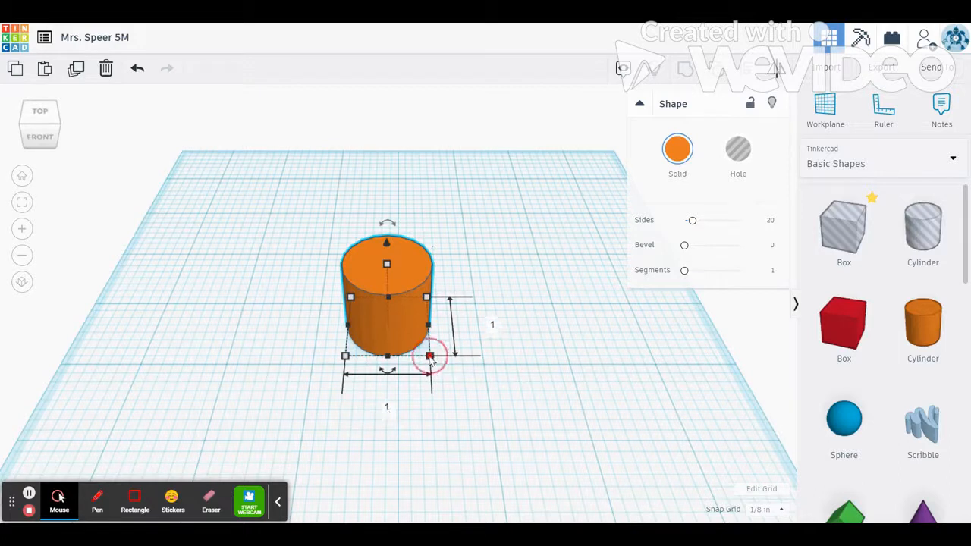
pyautogui.click(492, 327)
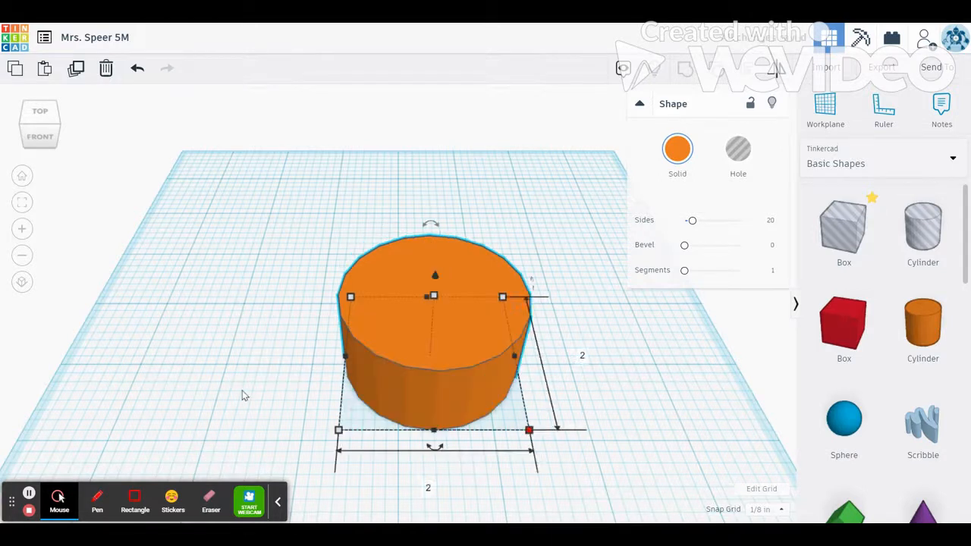
# - Set the cylinder's height to 0.125 inches to make a thin disc, and deselect it
pyautogui.moveTo(242, 392)
pyautogui.mouseDown(button='right')
pyautogui.moveTo(245, 314)
pyautogui.moveTo(225, 397)
pyautogui.mouseUp(button='right')
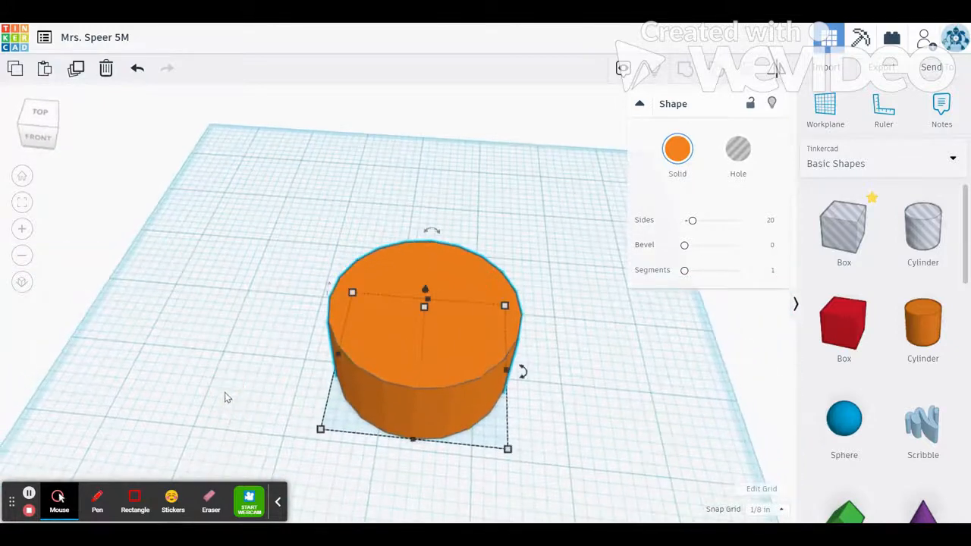
pyautogui.moveTo(425, 313)
pyautogui.click(487, 338)
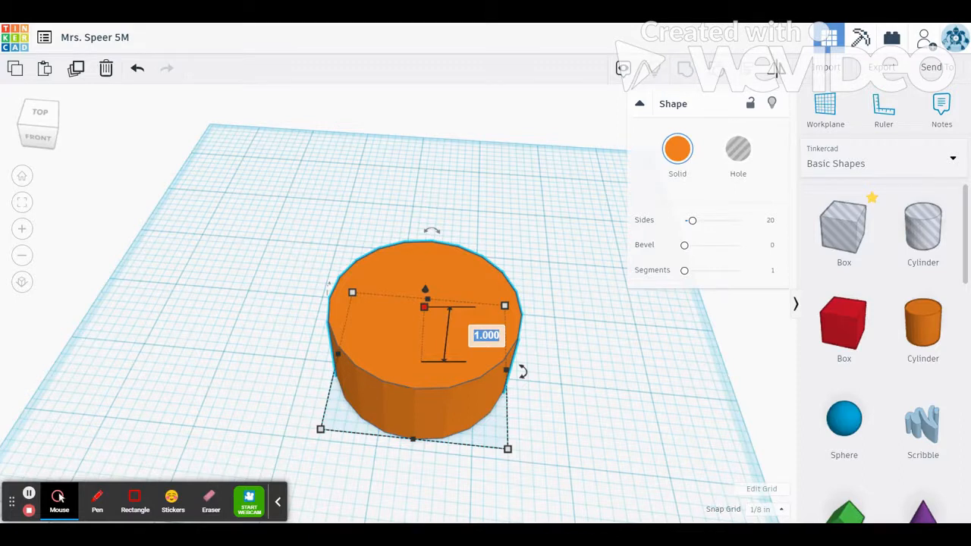
pyautogui.press('BackSpace')
pyautogui.write('.125')
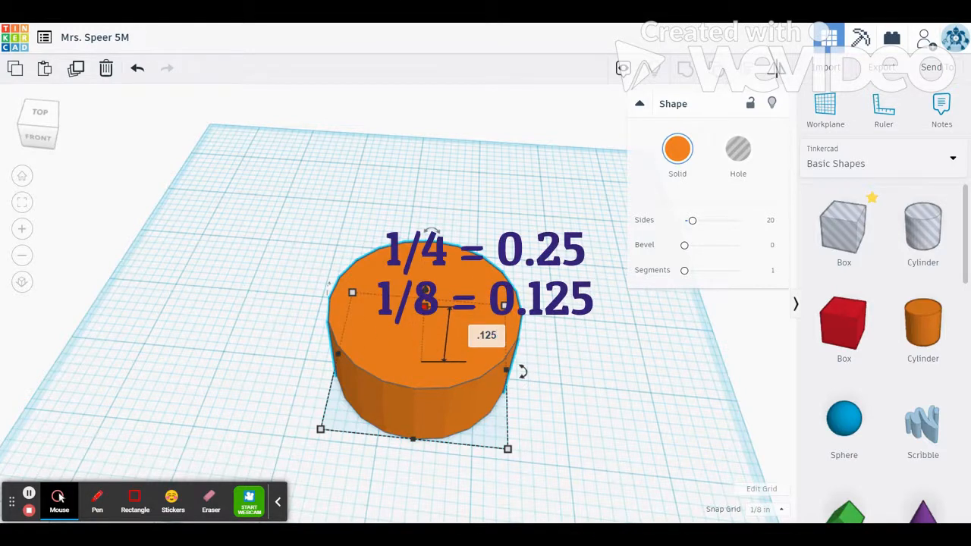
pyautogui.press('Return')
pyautogui.click(587, 422)
pyautogui.moveTo(586, 422); pyautogui.dragTo(592, 397, button='right')
pyautogui.moveTo(578, 347)
pyautogui.mouseDown(button='right')
pyautogui.moveTo(566, 325)
pyautogui.moveTo(565, 341)
pyautogui.mouseUp(button='right')
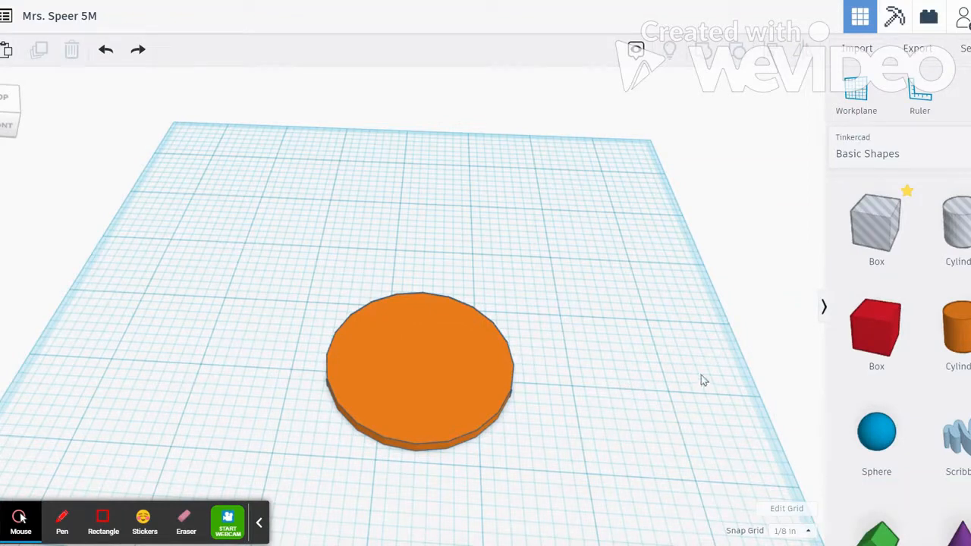
# - Place a heart on the disc, shrink it to about 0.58 by 0.43 inches, and open its height for editing
pyautogui.scroll(-5, 948, 315)
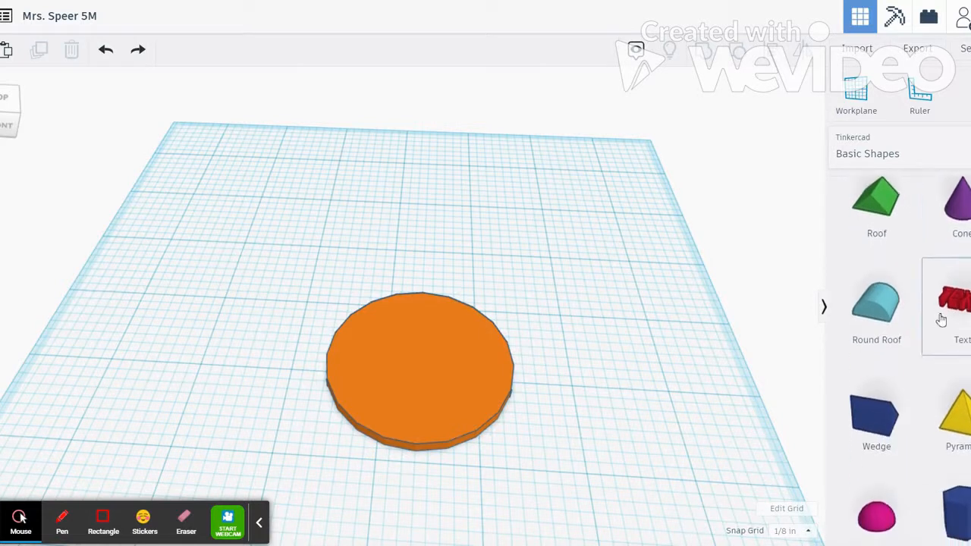
pyautogui.scroll(-6, 940, 320)
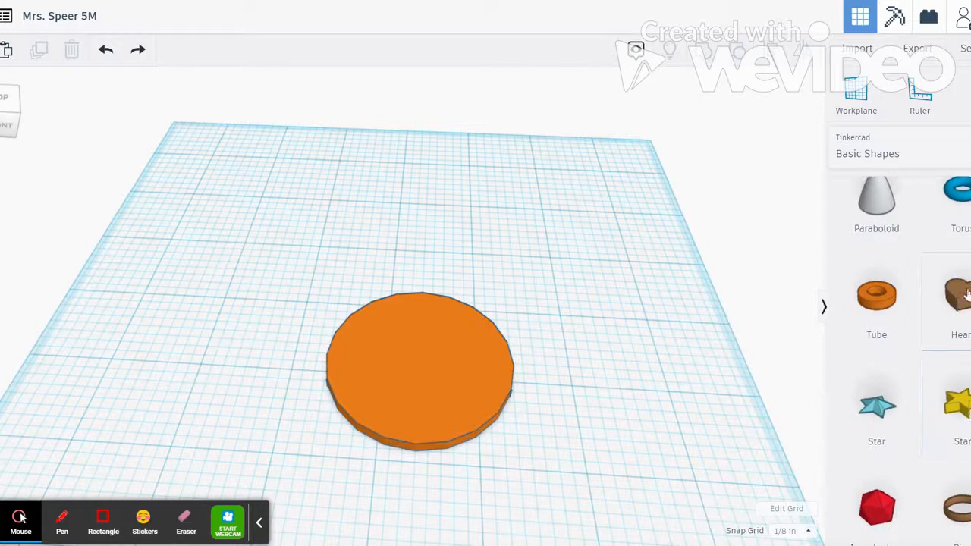
pyautogui.moveTo(966, 294); pyautogui.dragTo(424, 354)
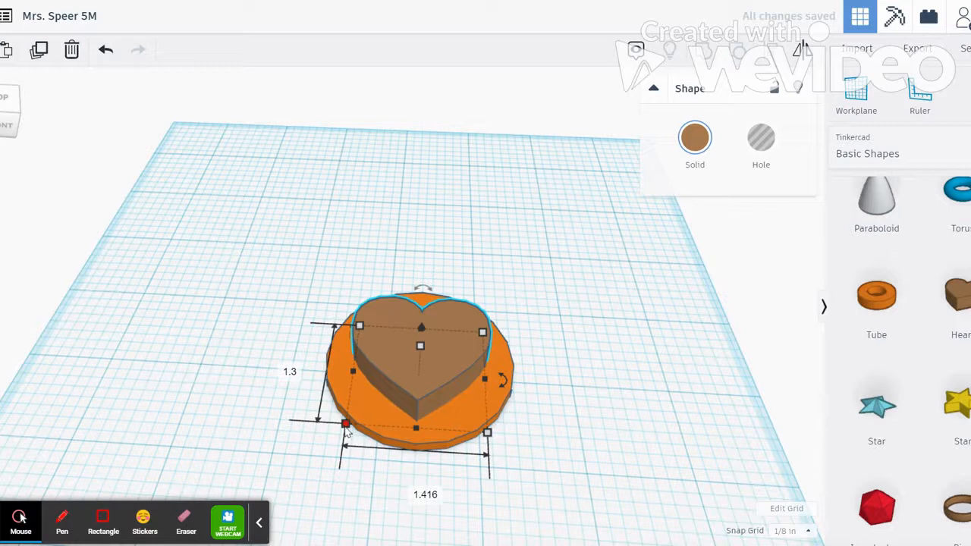
pyautogui.moveTo(345, 426); pyautogui.dragTo(430, 359)
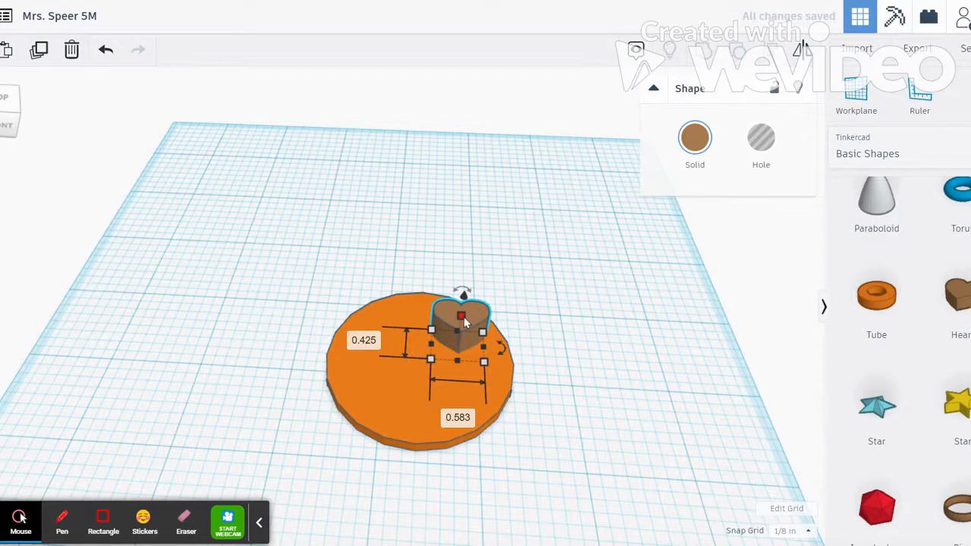
pyautogui.click(529, 329)
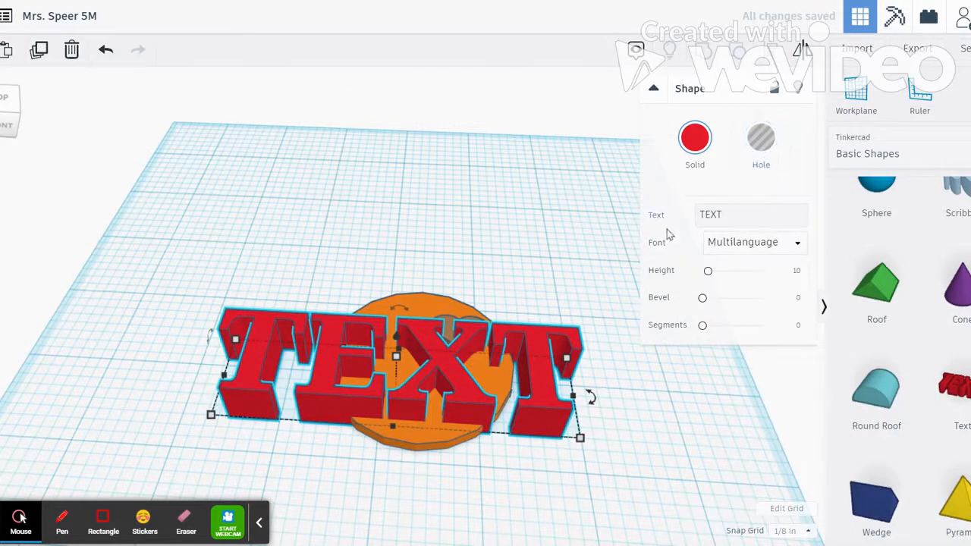
# - Change the wording of the red text shape to BOBCATS
pyautogui.click(743, 216)
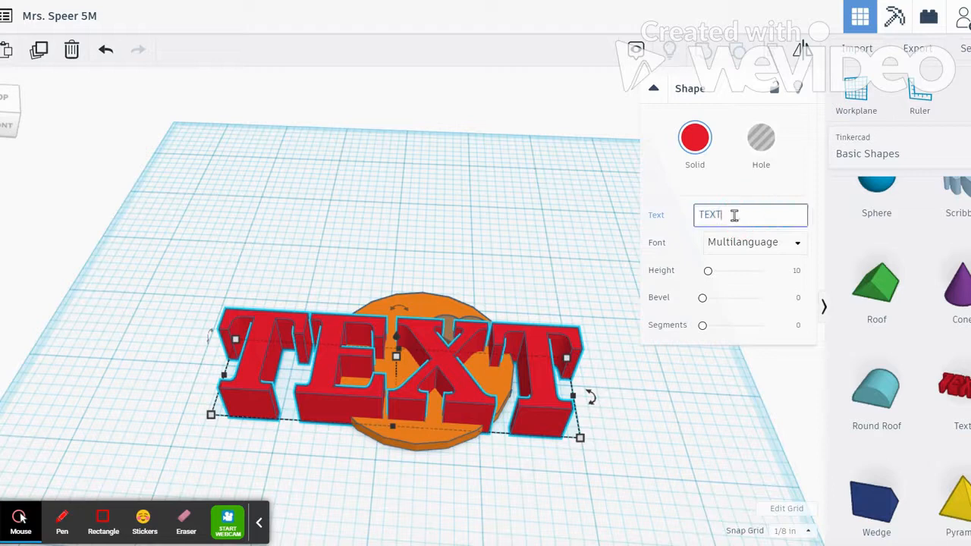
pyautogui.moveTo(728, 215); pyautogui.dragTo(664, 217)
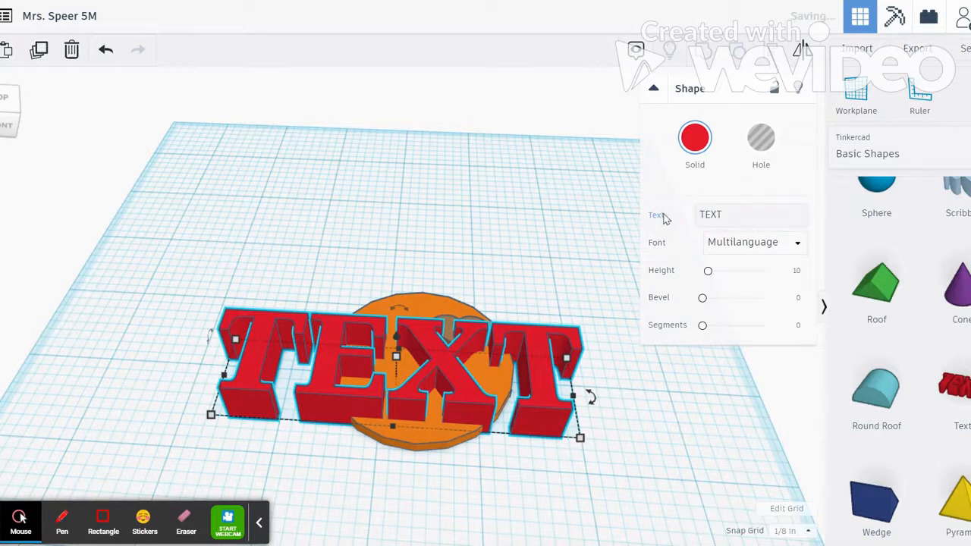
pyautogui.doubleClick(714, 214)
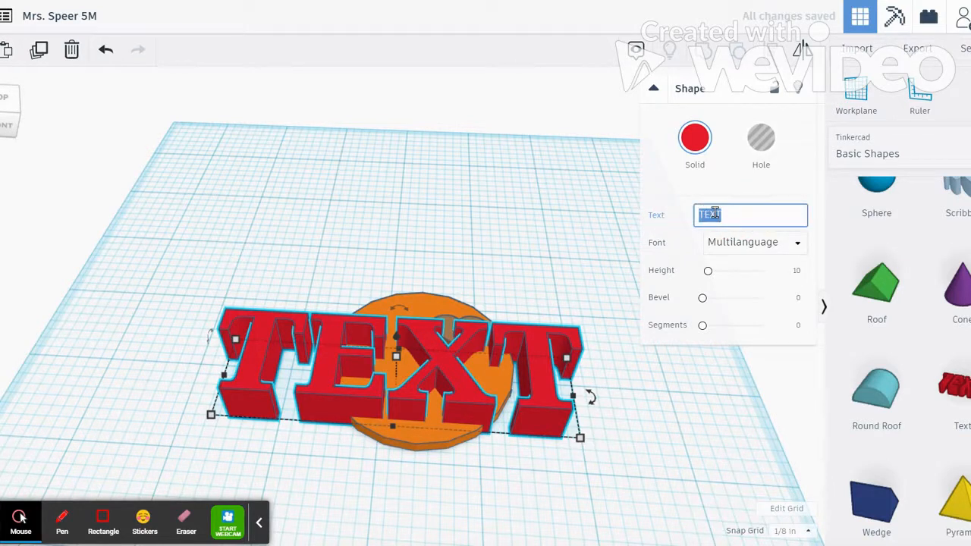
pyautogui.write('BOBCATS')
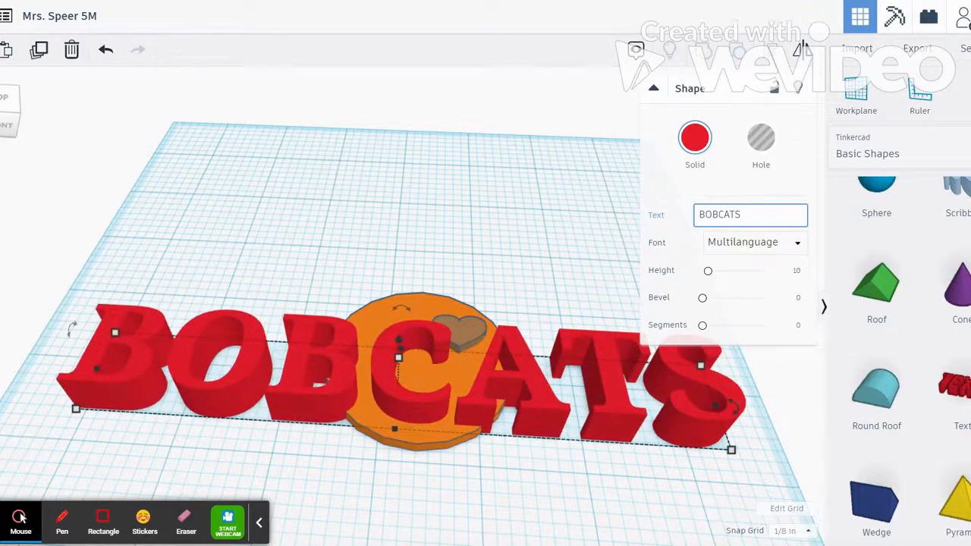
pyautogui.press('Return')
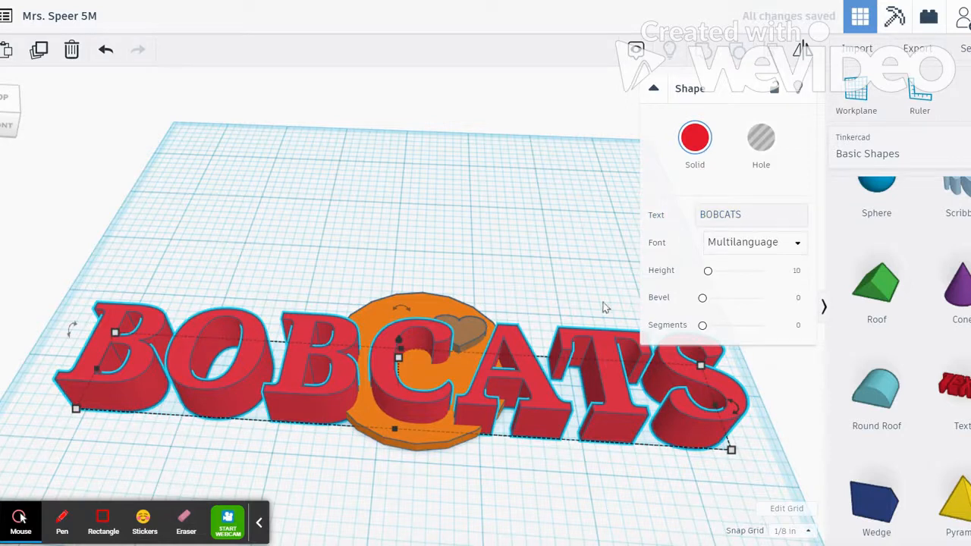
# - Resize the BOBCATS text to 2 inches wide and 0.75 inches deep
pyautogui.moveTo(80, 420)
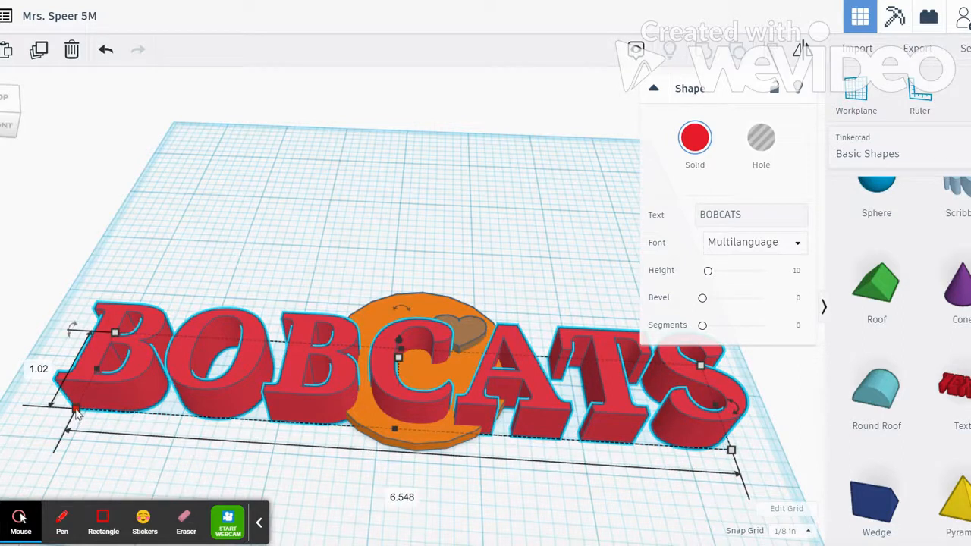
pyautogui.click(389, 493)
pyautogui.write('2')
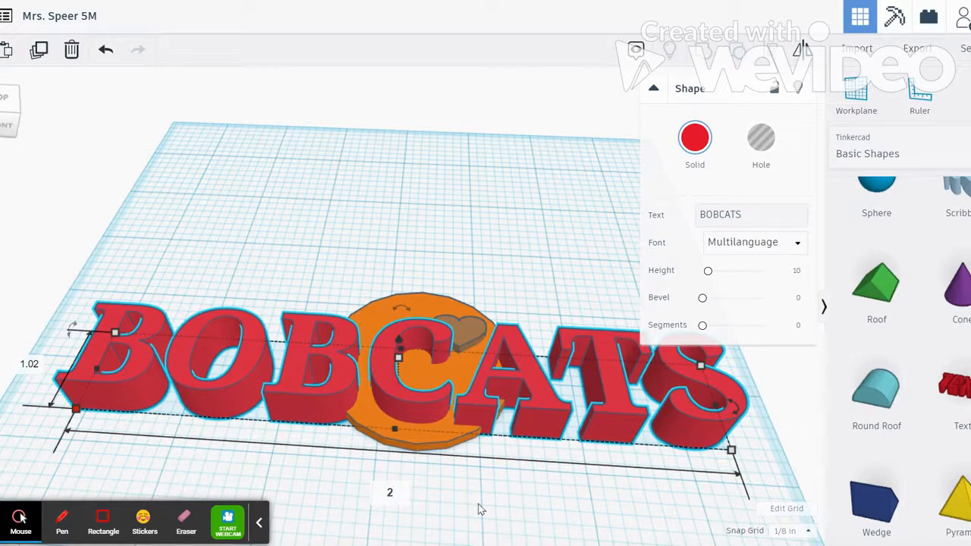
pyautogui.press('Return')
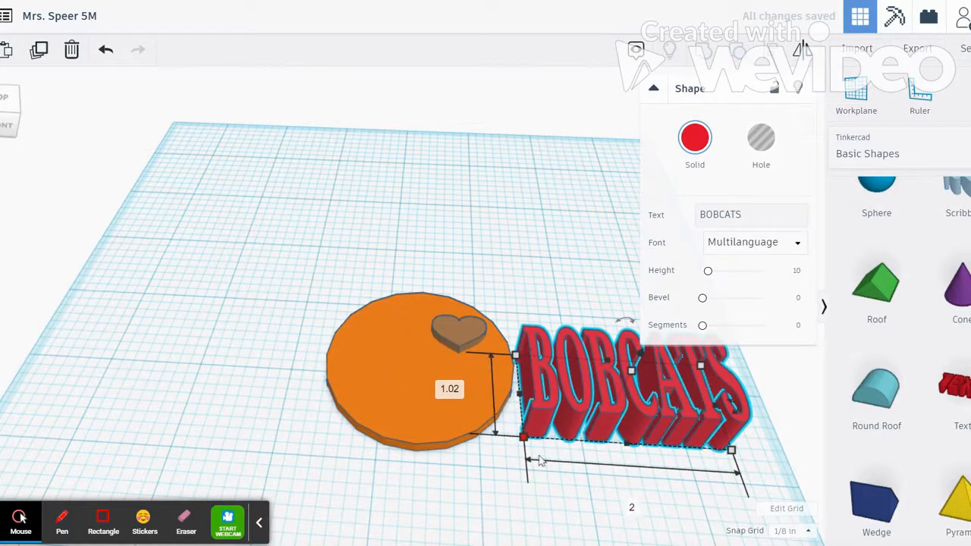
pyautogui.click(448, 389)
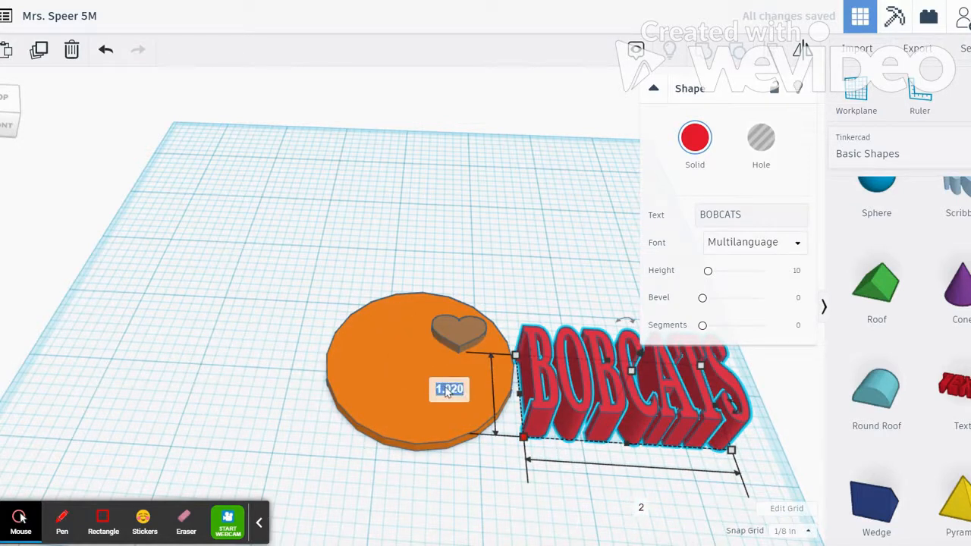
pyautogui.write('.75')
pyautogui.press('Return')
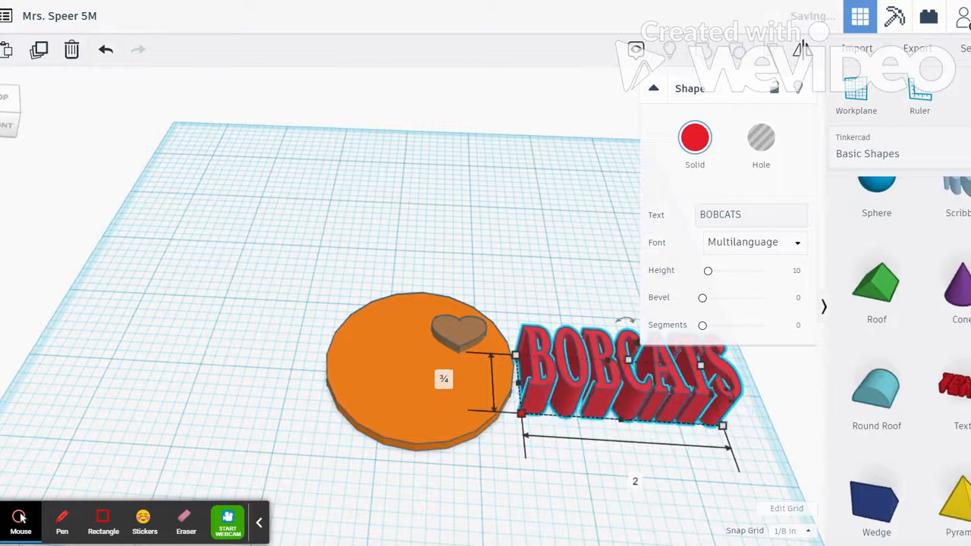
# - Move the BOBCATS text onto the orange disc, set its height to 0.25 inches, and deselect it
pyautogui.moveTo(535, 375); pyautogui.dragTo(361, 379)
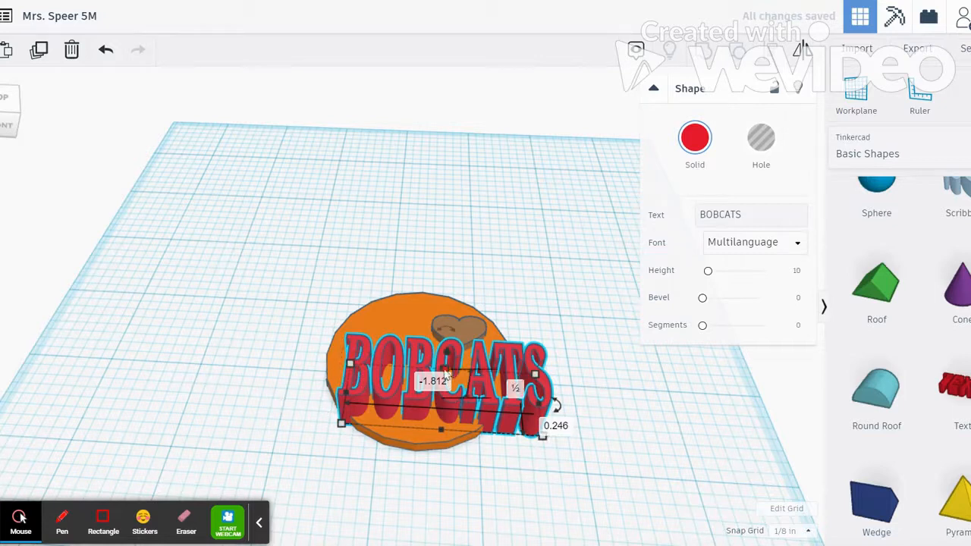
pyautogui.click(509, 384)
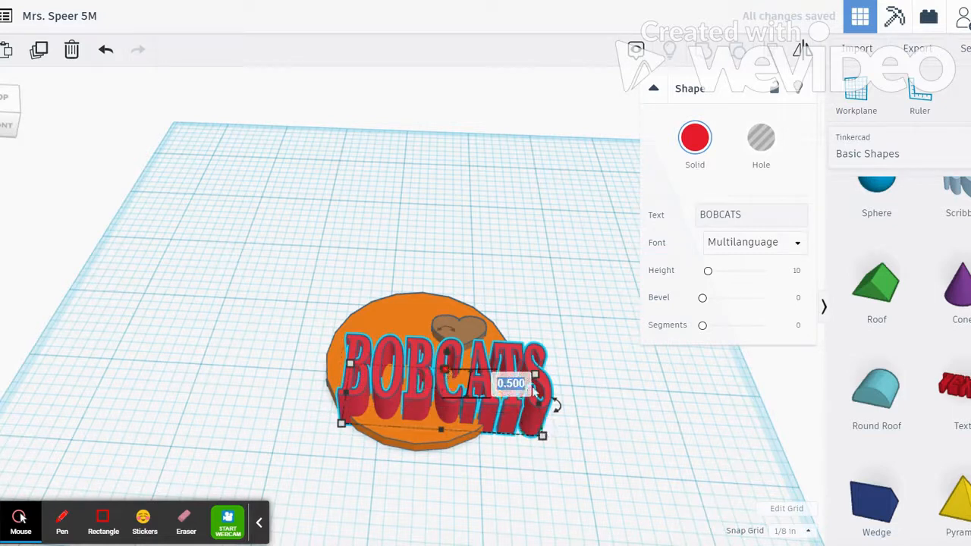
pyautogui.write('.25')
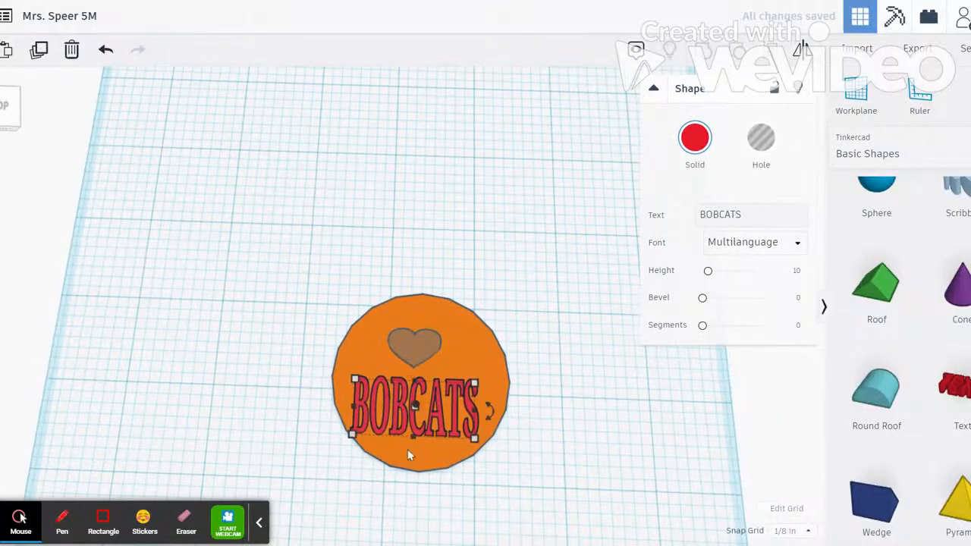
pyautogui.click(615, 411)
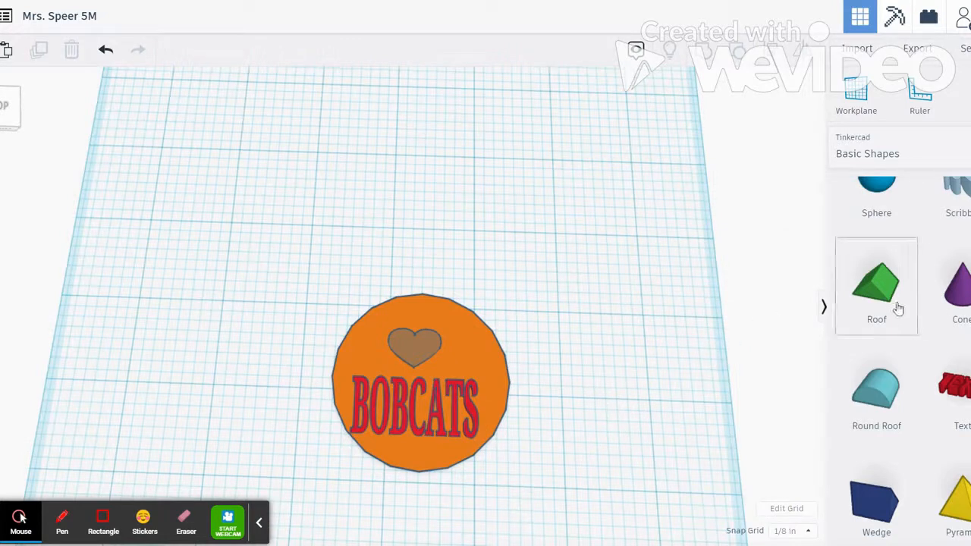
pyautogui.scroll(3, 915, 295)
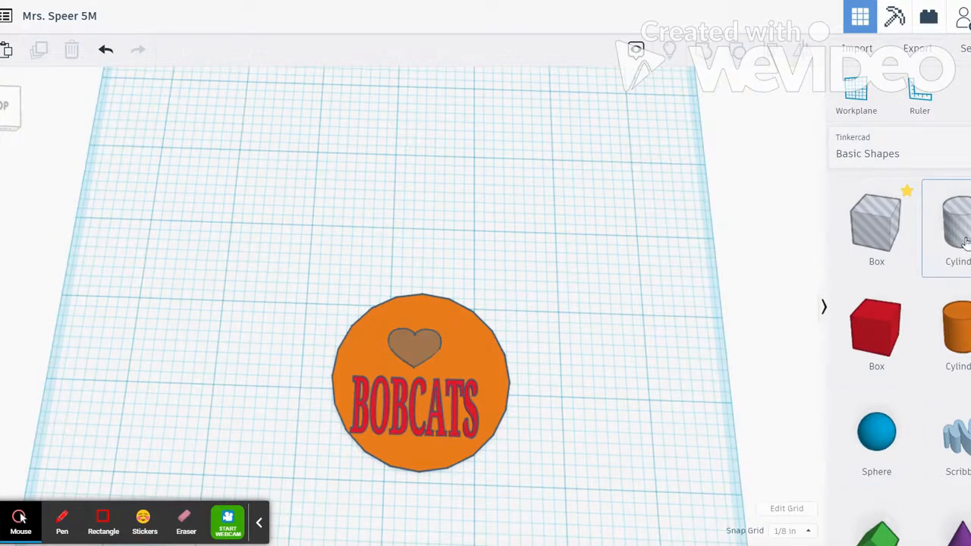
pyautogui.scroll(-5, 964, 241)
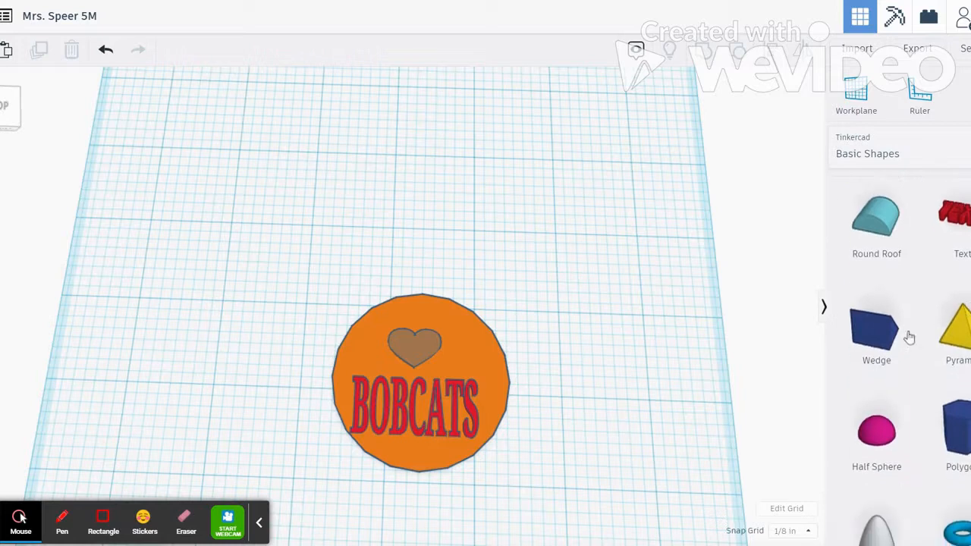
# - Recolor the heart on the disc light purple and turn it into a hole
pyautogui.click(406, 354)
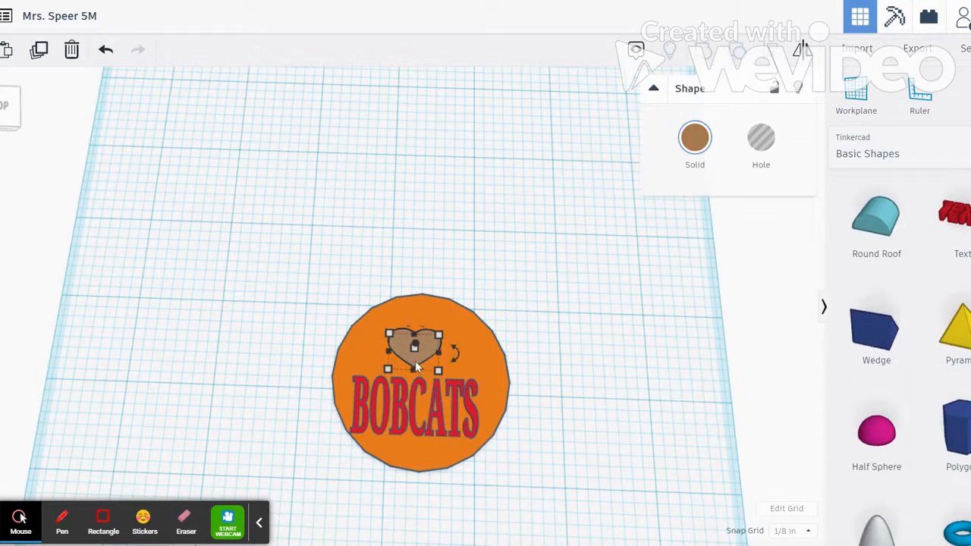
pyautogui.click(552, 425)
pyautogui.moveTo(550, 419); pyautogui.dragTo(550, 397, button='right')
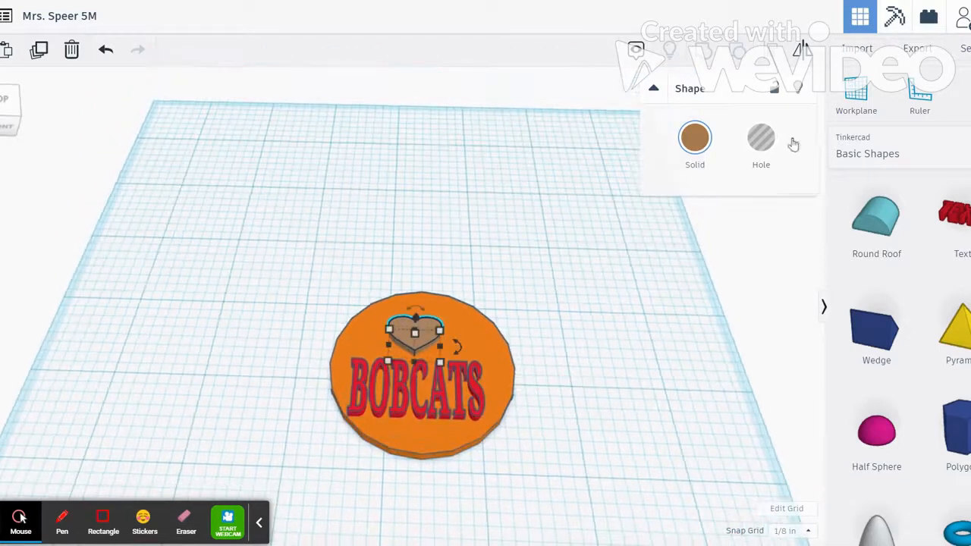
pyautogui.click(690, 144)
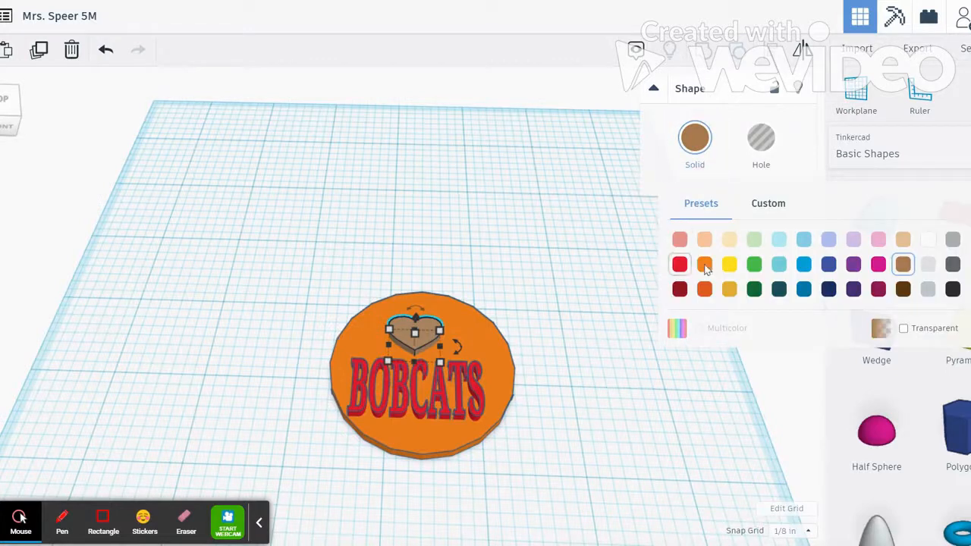
pyautogui.click(853, 240)
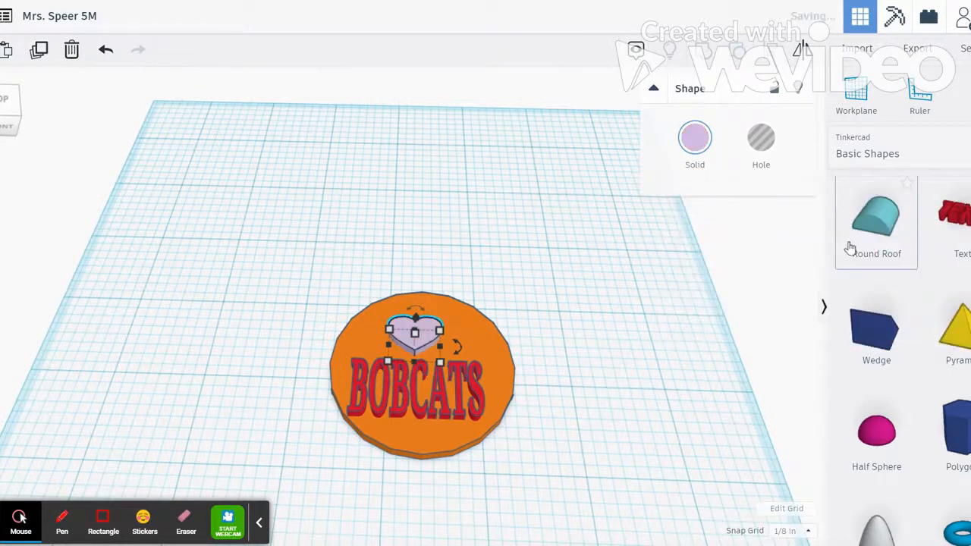
pyautogui.click(764, 143)
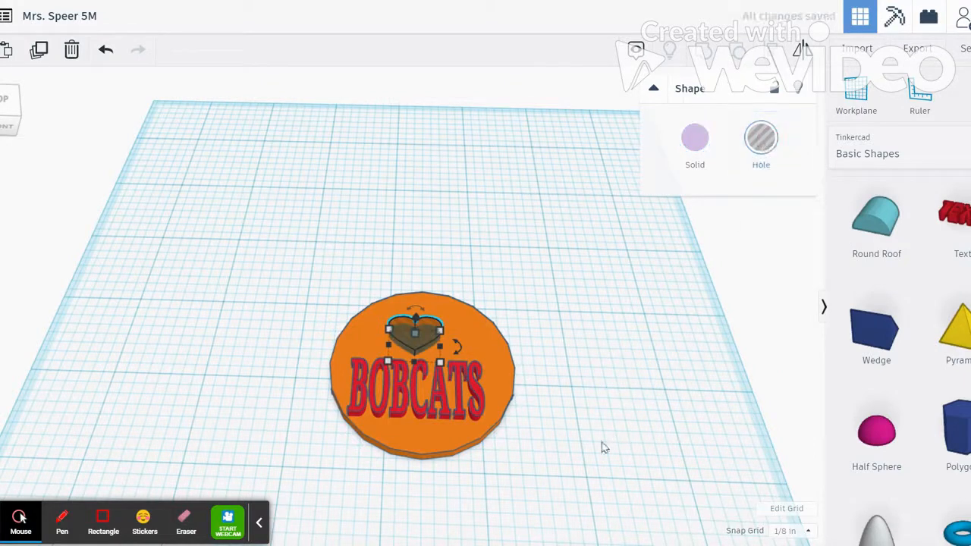
# - Group the orange disc, the heart hole and the BOBCATS text into one shape to cut the heart out of the disc
pyautogui.moveTo(270, 403); pyautogui.dragTo(296, 390, button='right')
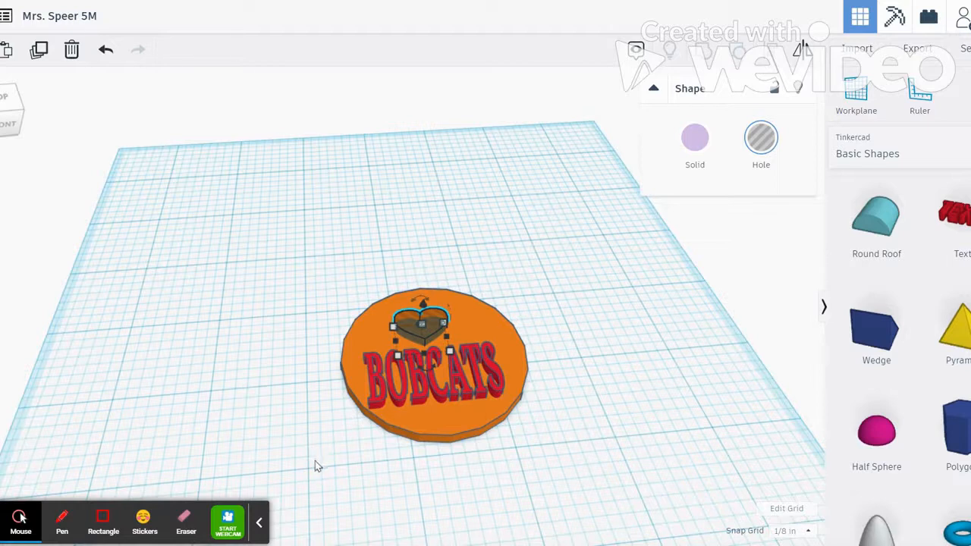
pyautogui.moveTo(315, 462); pyautogui.dragTo(527, 282)
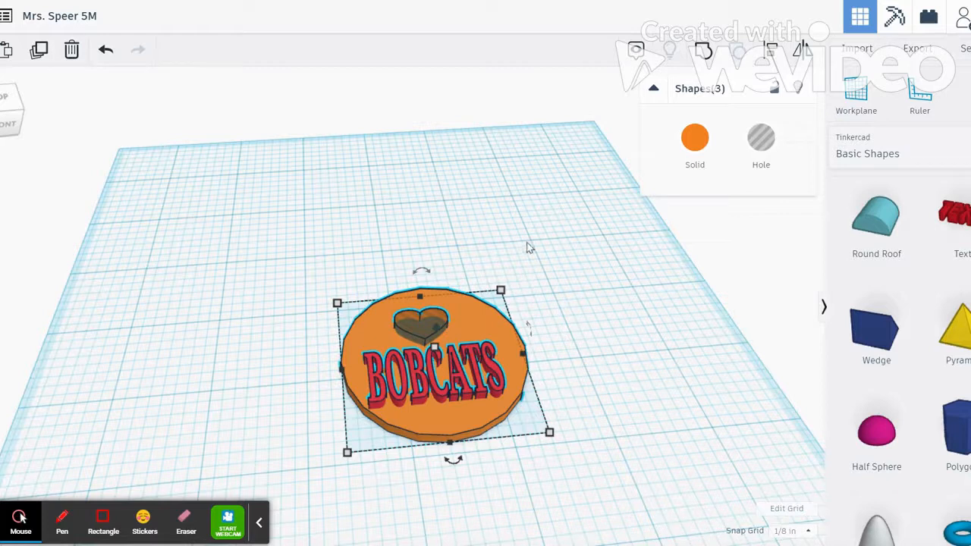
pyautogui.click(704, 52)
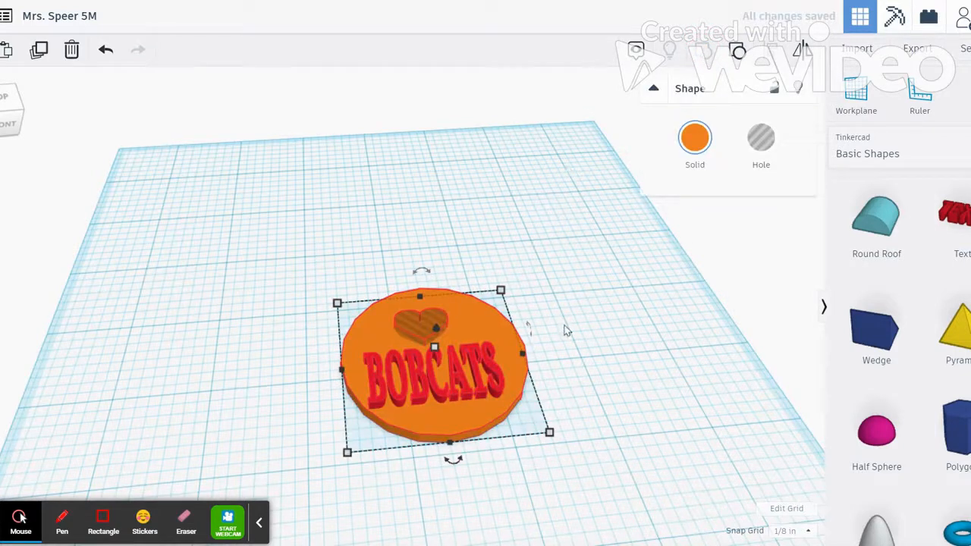
pyautogui.moveTo(273, 340); pyautogui.dragTo(269, 420, button='right')
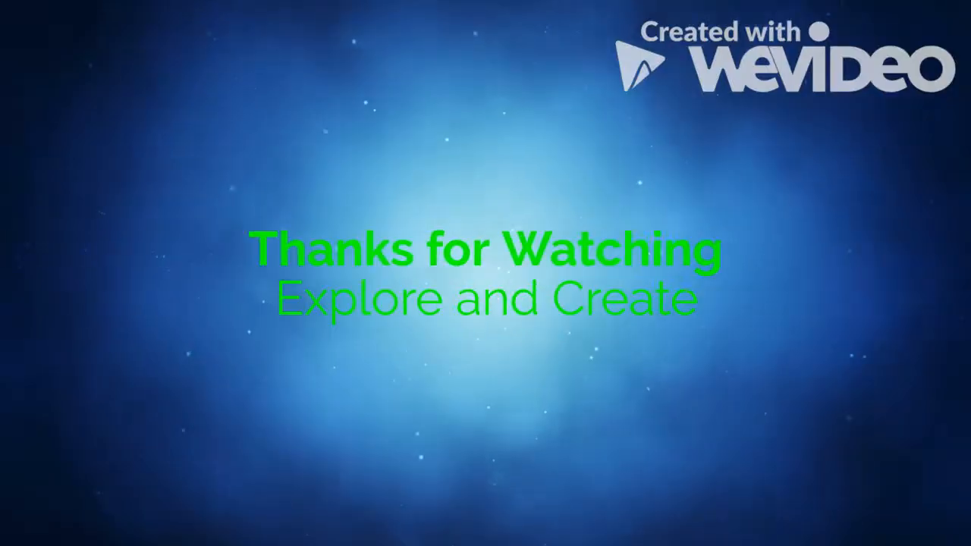